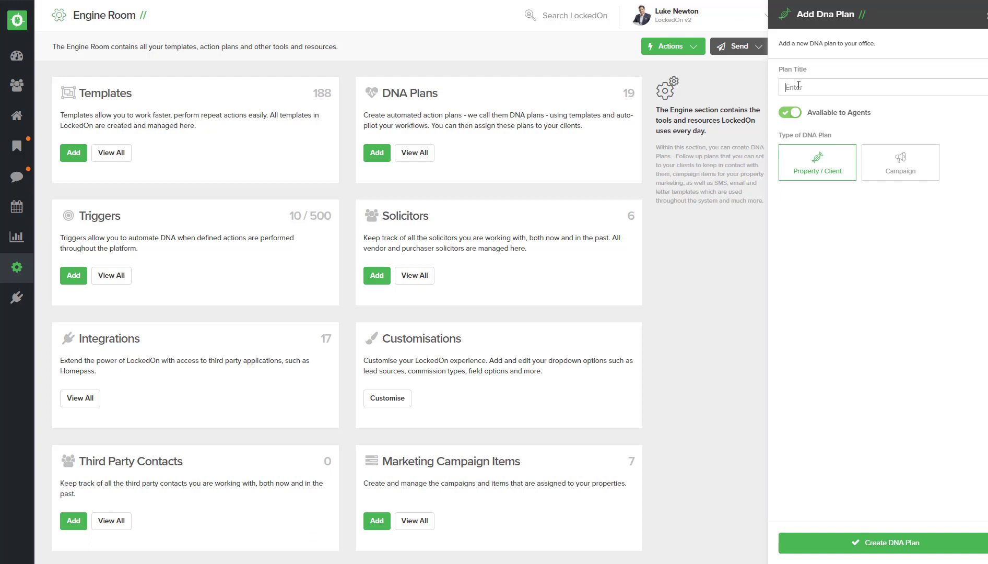
Step: Create a Property / Client DNA plan titled "Conditional Test" that is available to agents
text(Conditional Test)
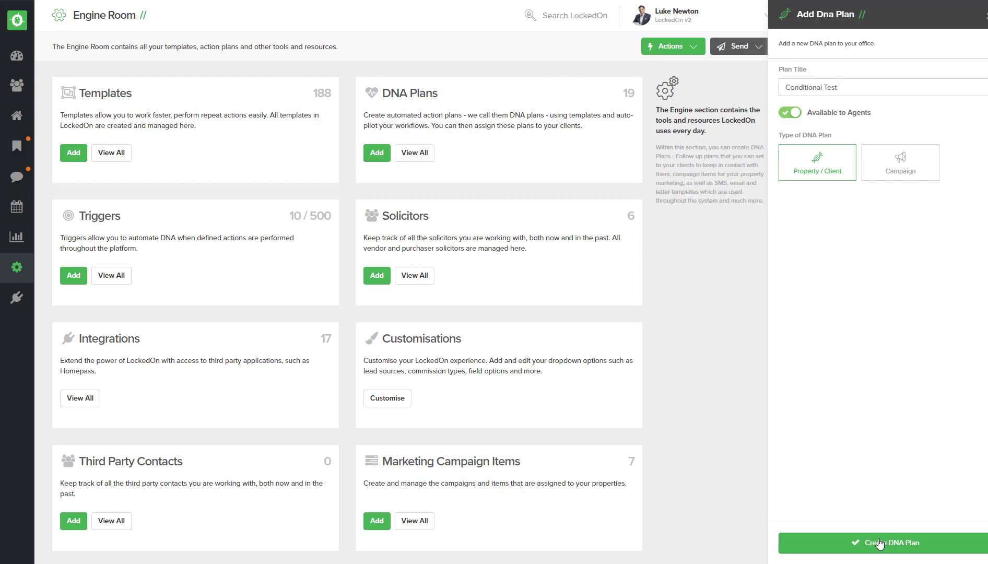
click(880, 543)
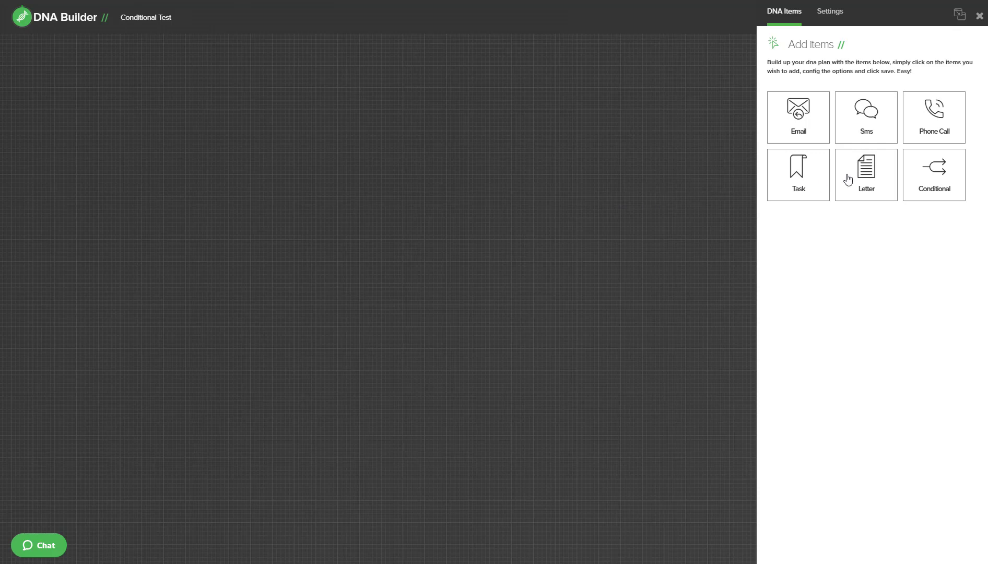
Step: Add a conditional item with the rule "Vendor Has Valid Email" to the plan and save it
drag(921, 168, 666, 166)
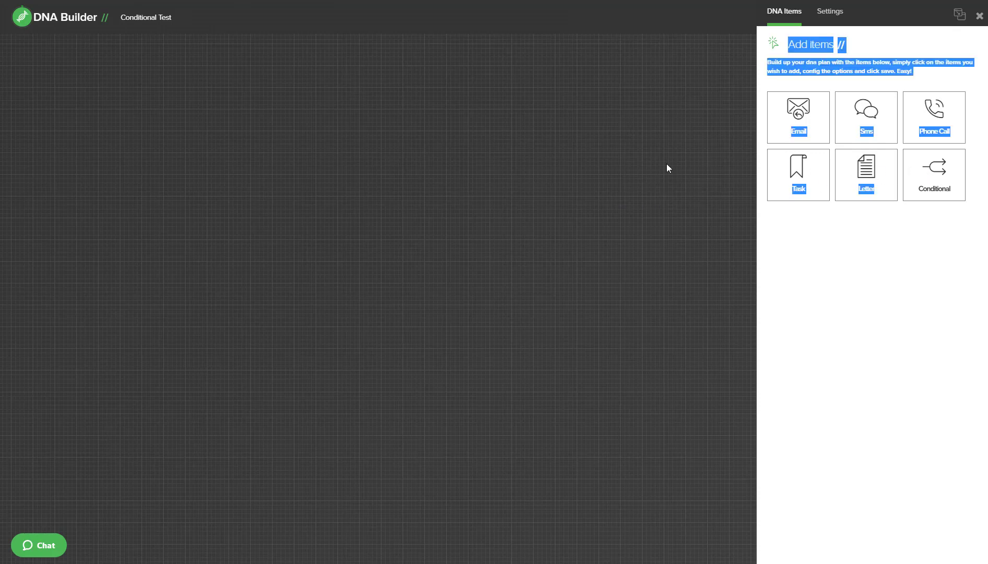
click(936, 173)
click(823, 109)
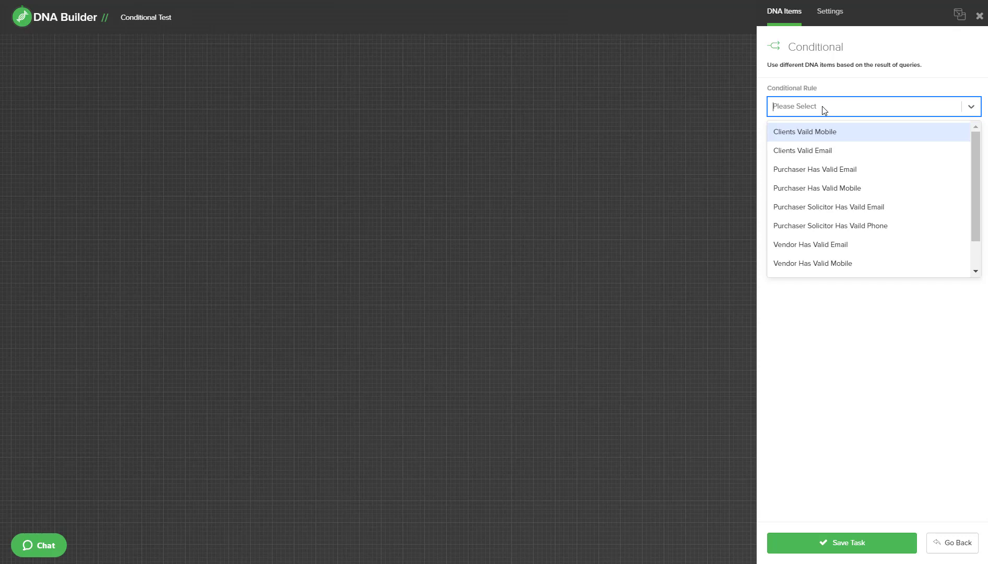
scroll(843, 147, down, 2)
scroll(846, 147, up, 2)
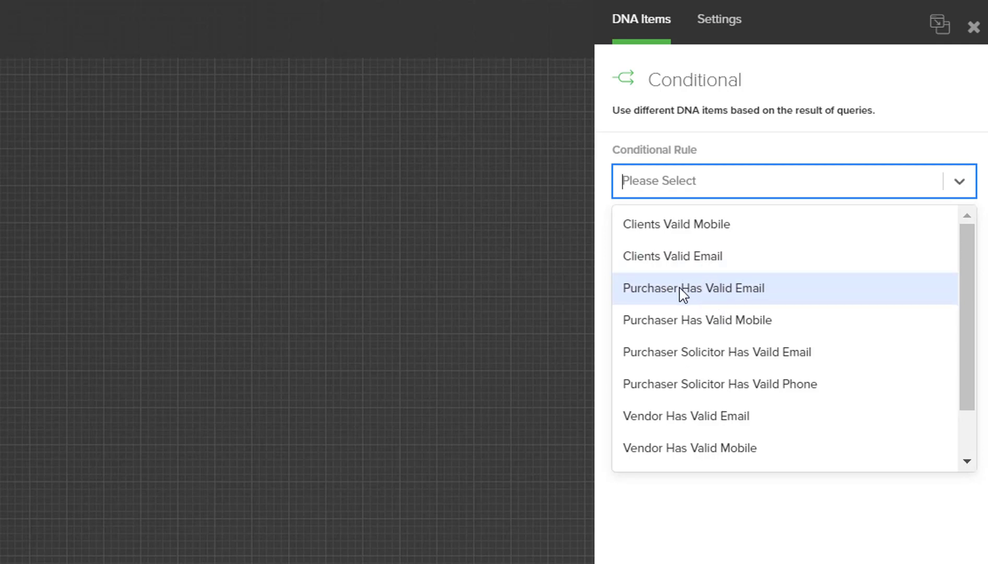
scroll(678, 300, down, 1)
scroll(710, 356, up, 1)
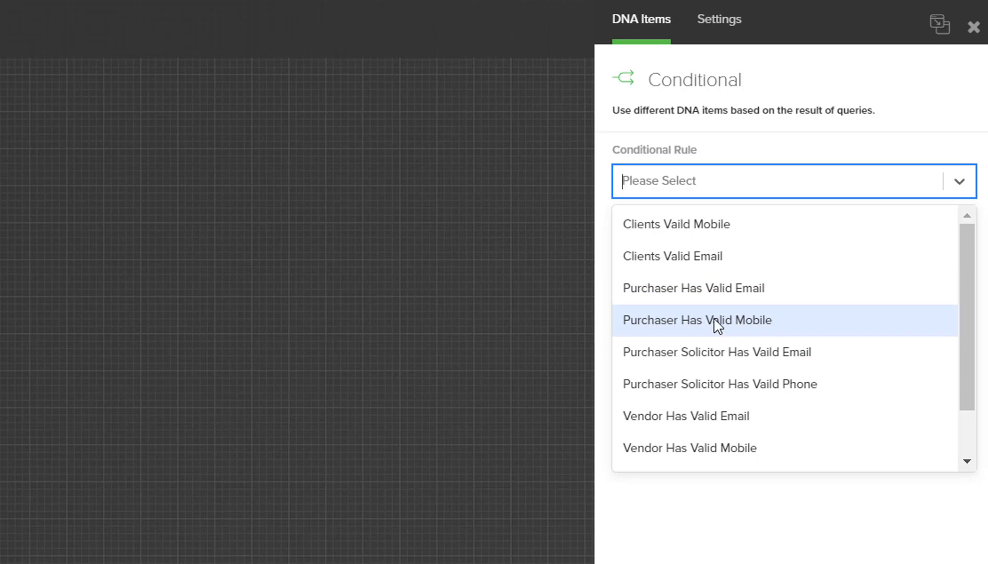
scroll(717, 324, down, 1)
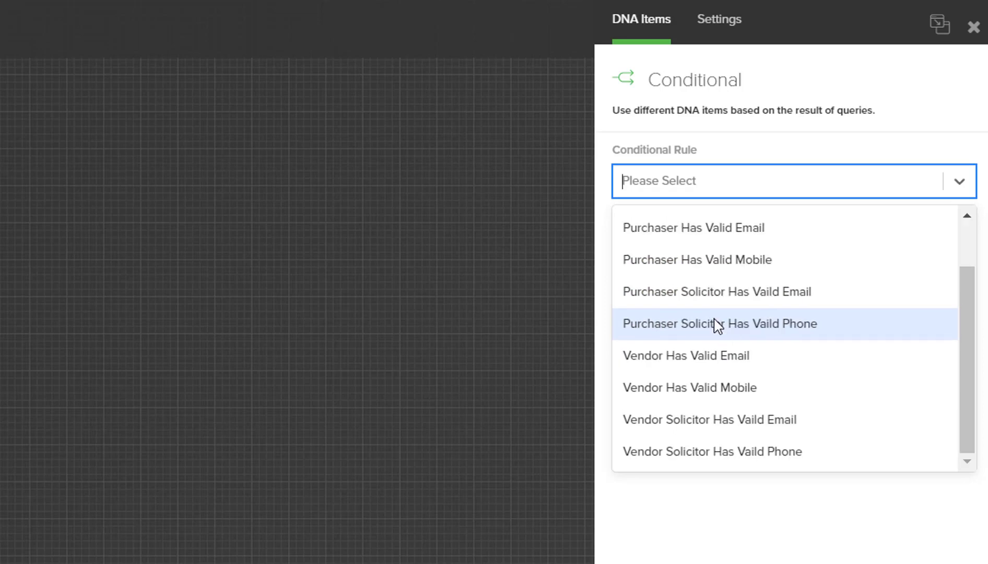
click(693, 357)
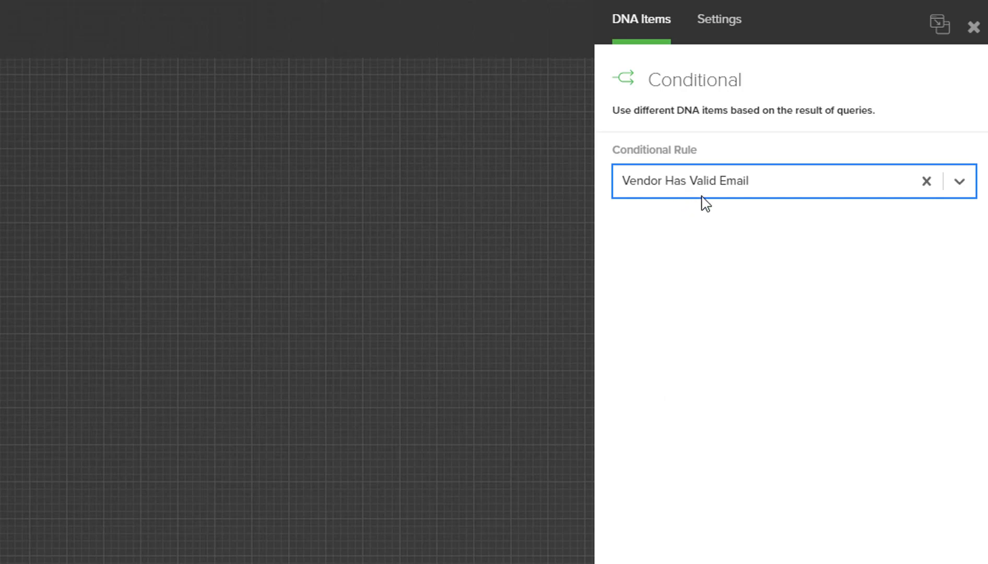
click(846, 548)
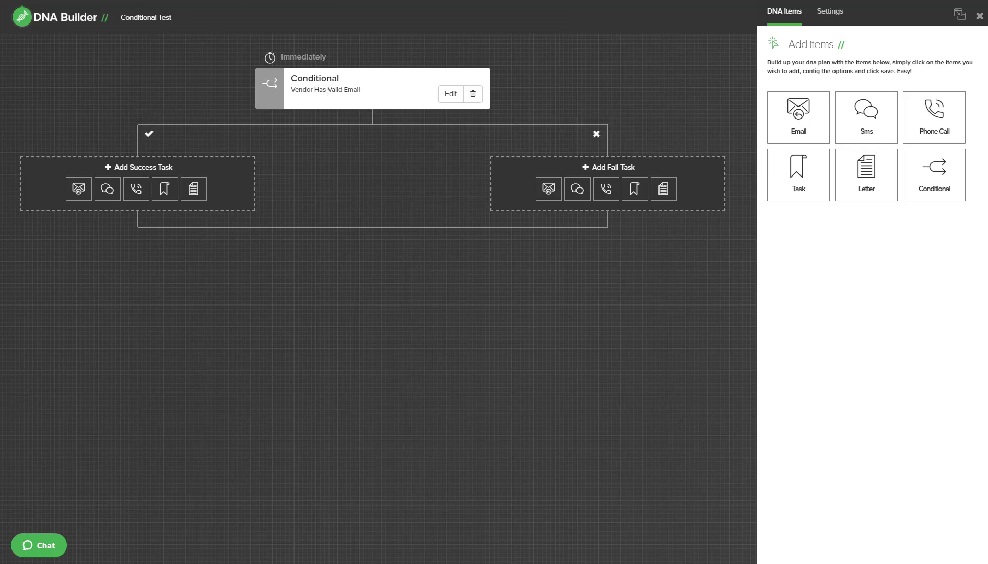
drag(329, 92, 358, 91)
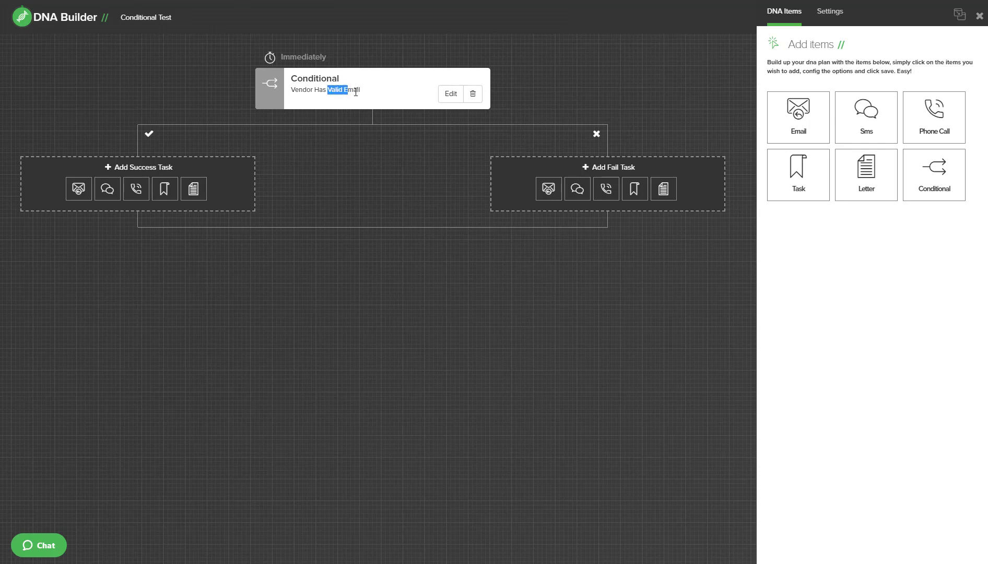
click(349, 128)
Step: Add an email success task under the conditional, using the automated "1. Blank" template with Vendors as recipients
click(79, 191)
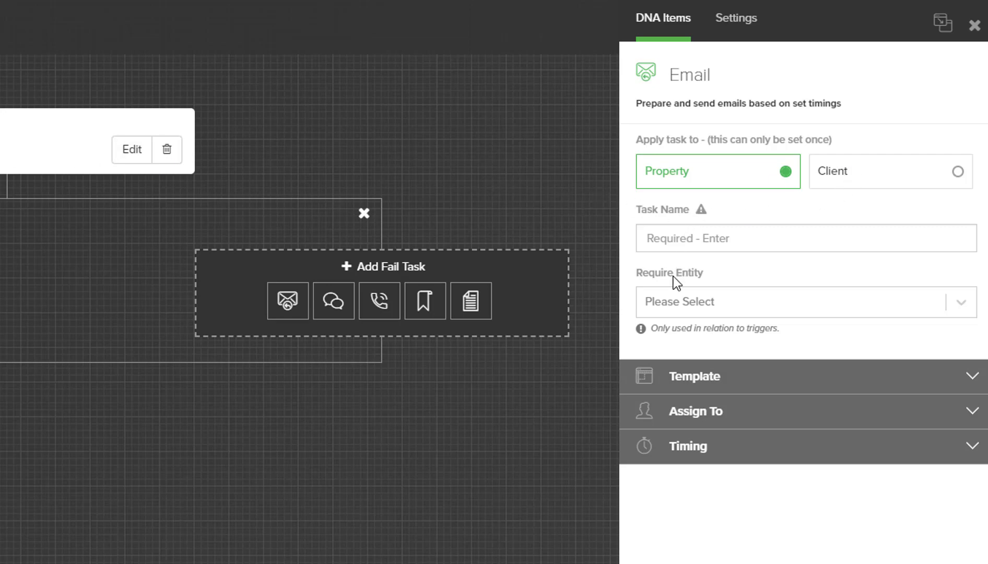
click(684, 384)
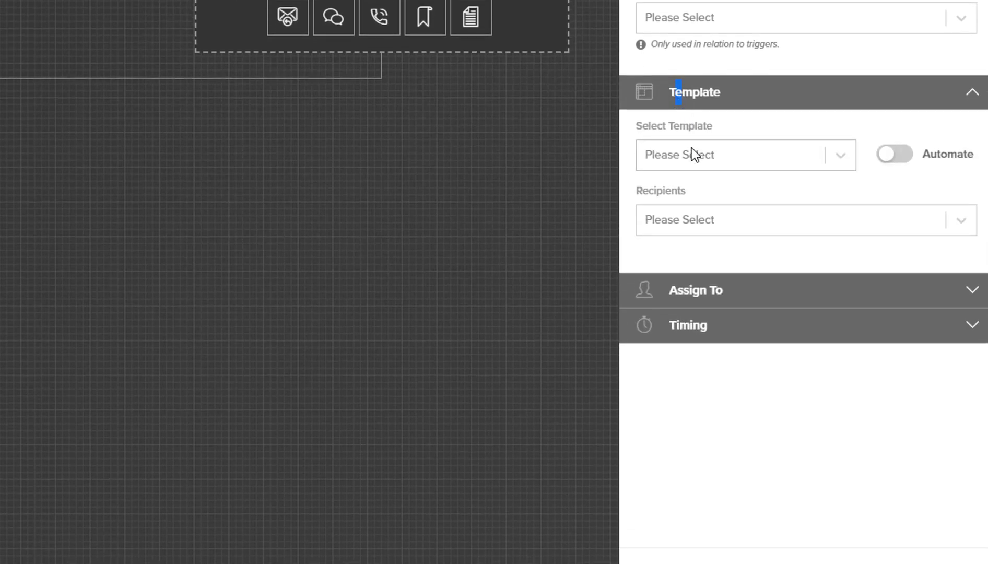
click(692, 151)
click(681, 203)
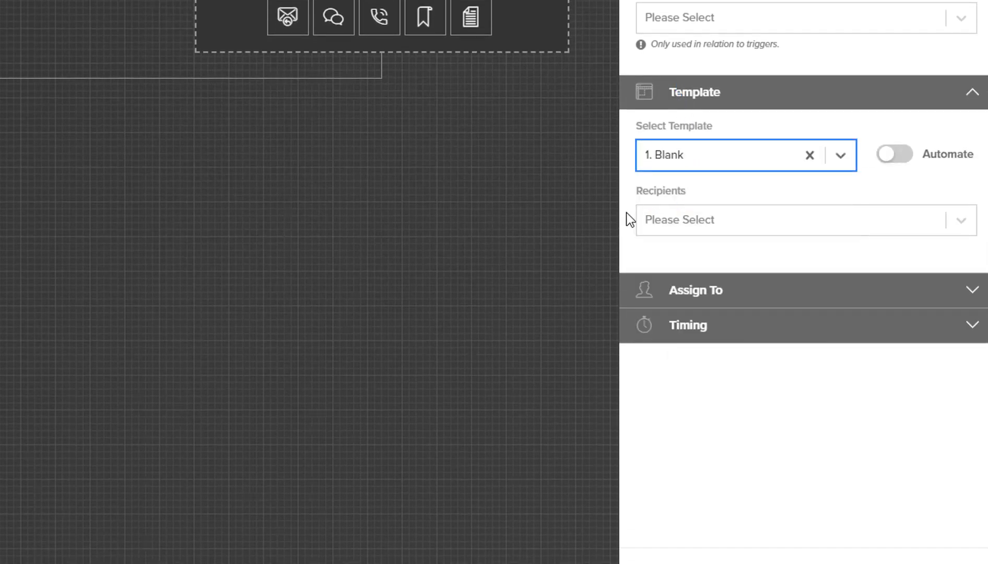
click(894, 155)
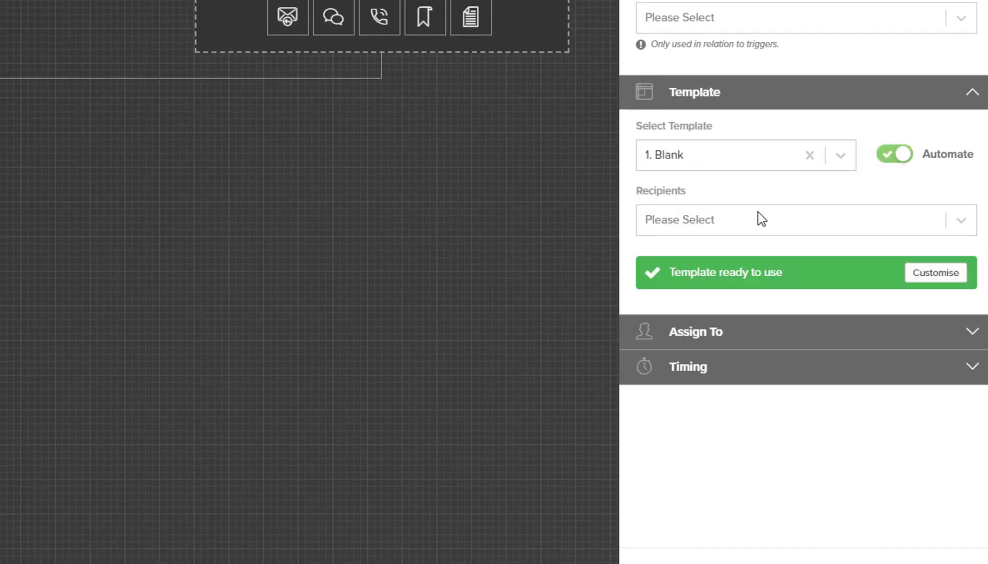
click(747, 222)
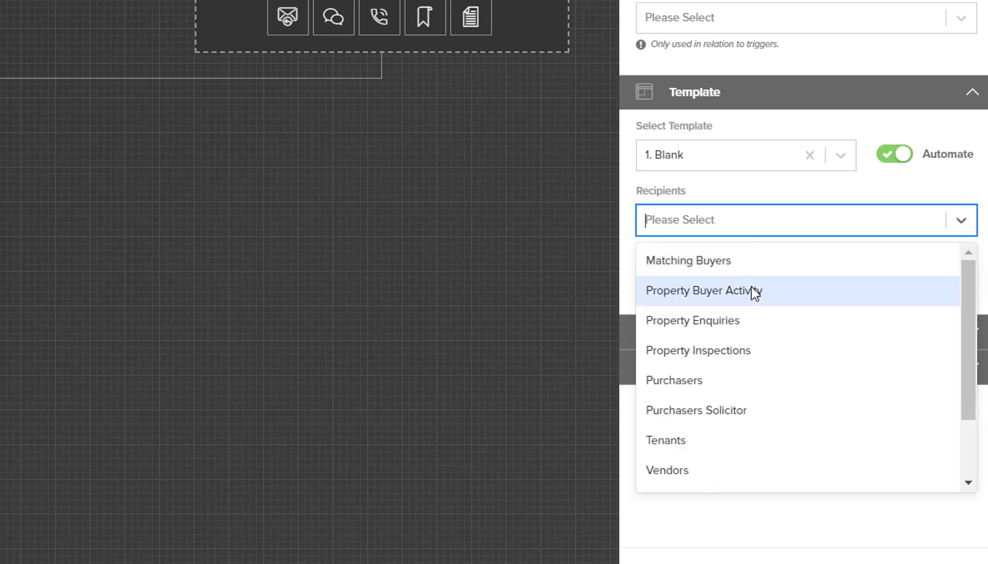
scroll(694, 384, down, 3)
click(698, 389)
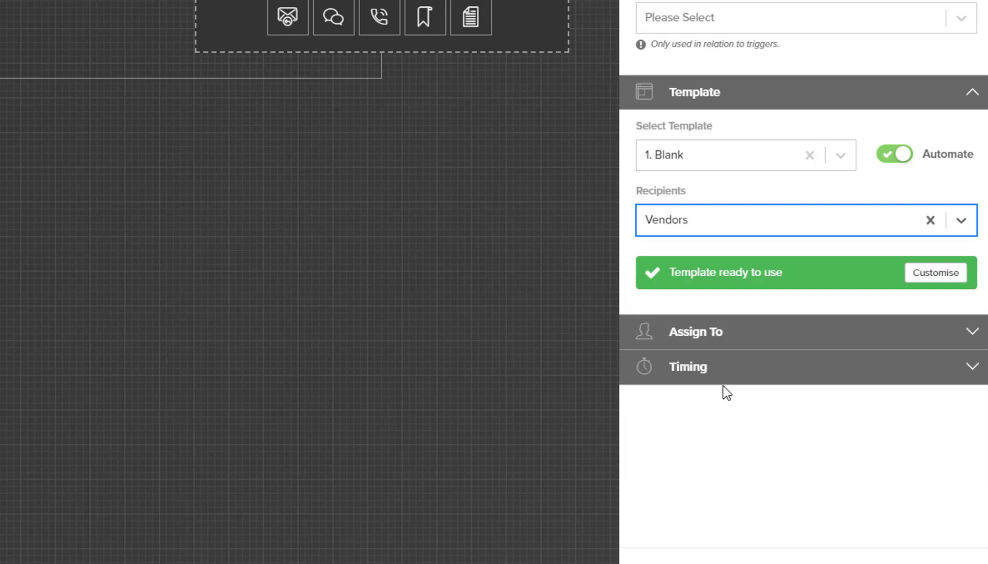
Step: Dynamically assign the email task to the Assigned Agent and save it with immediate timing
click(718, 339)
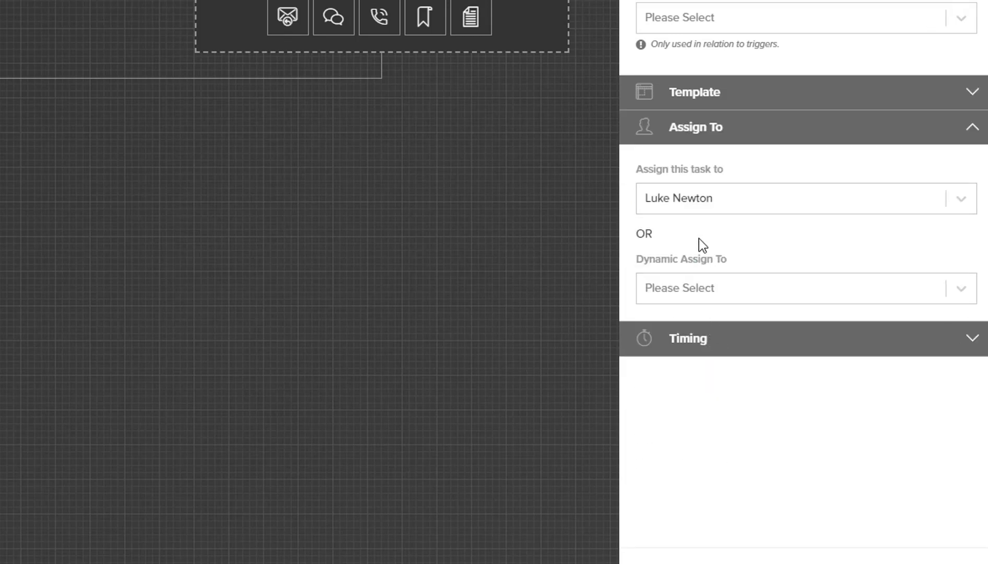
click(703, 293)
click(703, 326)
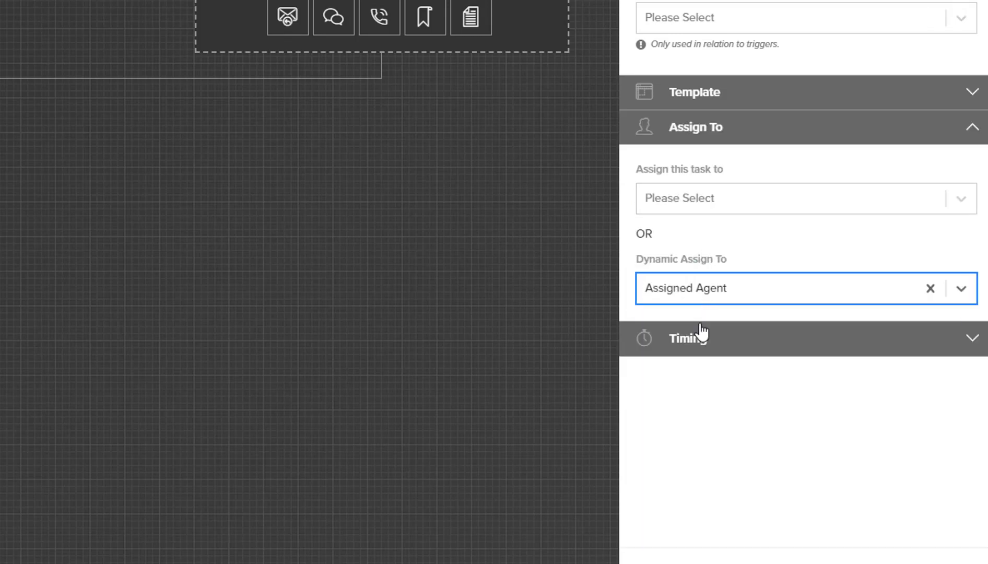
click(690, 339)
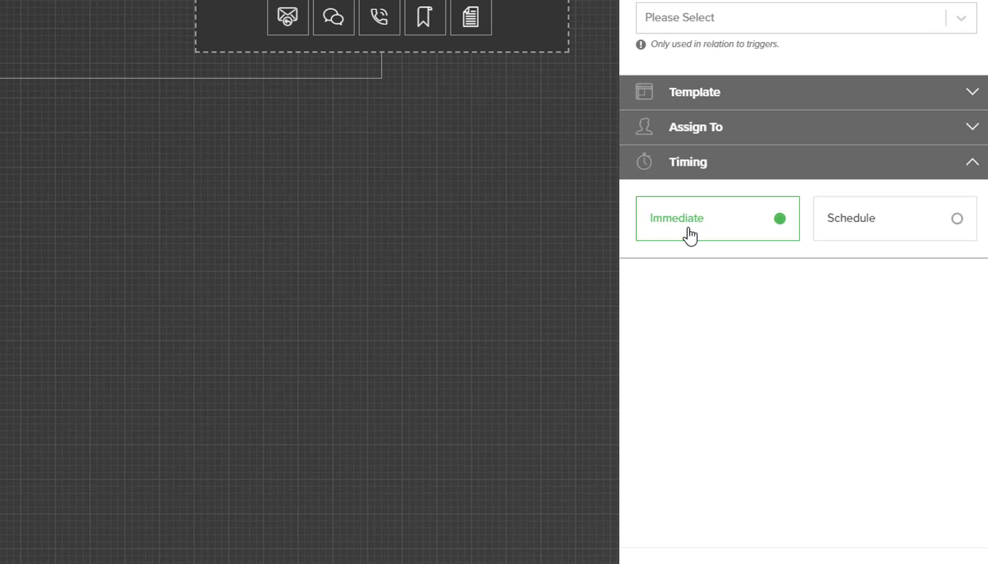
click(859, 220)
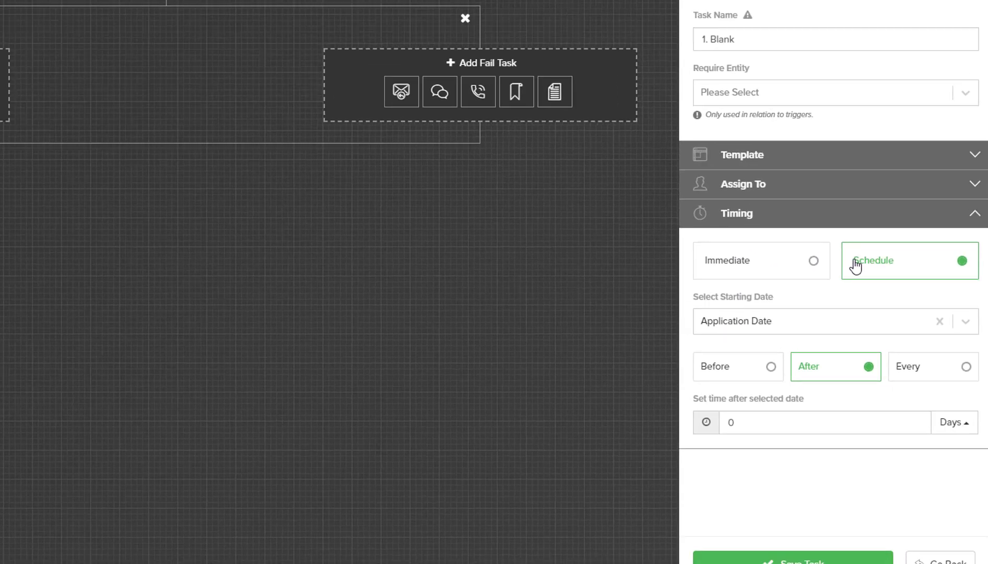
click(661, 226)
click(819, 542)
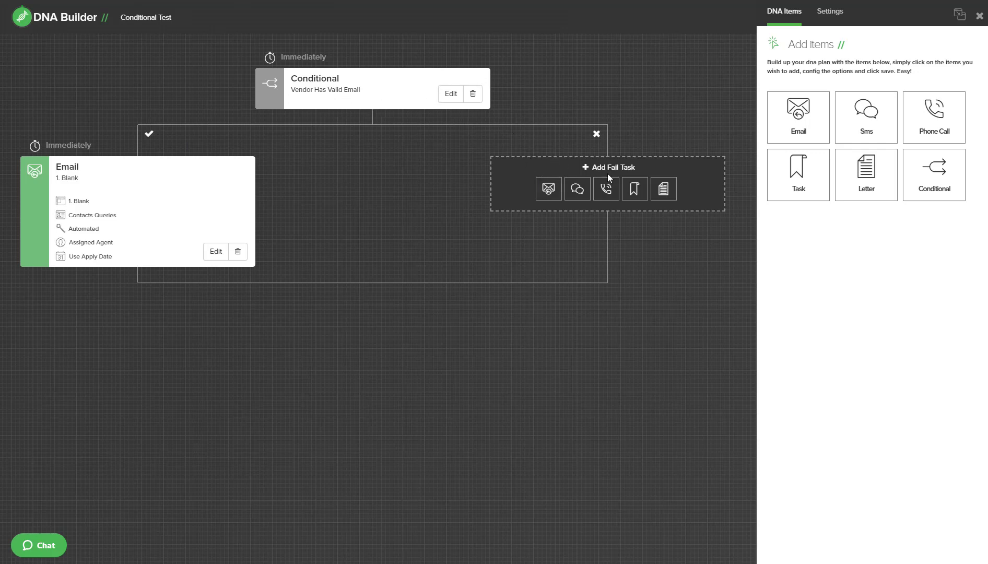
Step: Add a letter fail task for the valid email conditional, using the "1 Year Settlement" template with Vendors as recipients
click(662, 191)
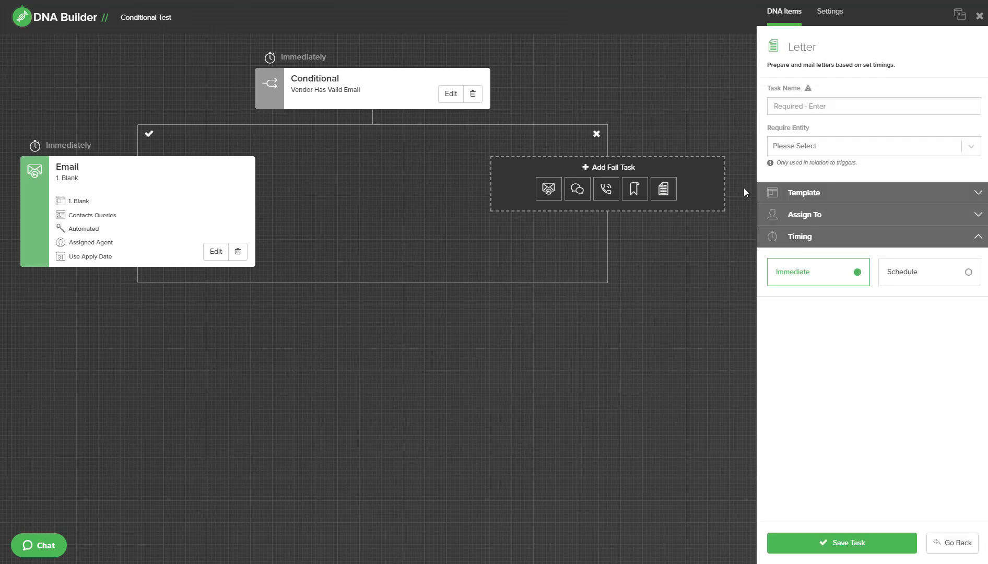
click(789, 189)
click(803, 231)
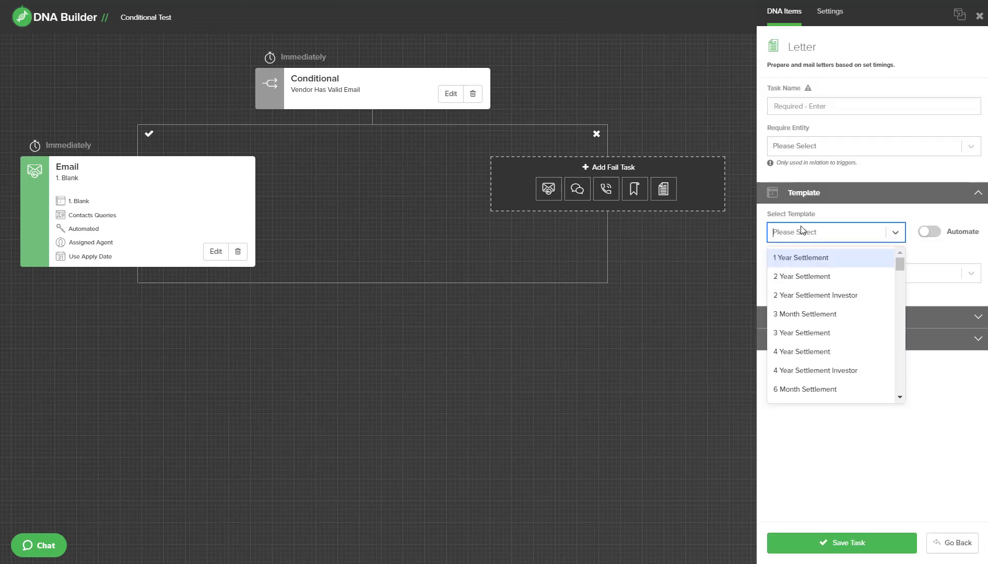
click(806, 263)
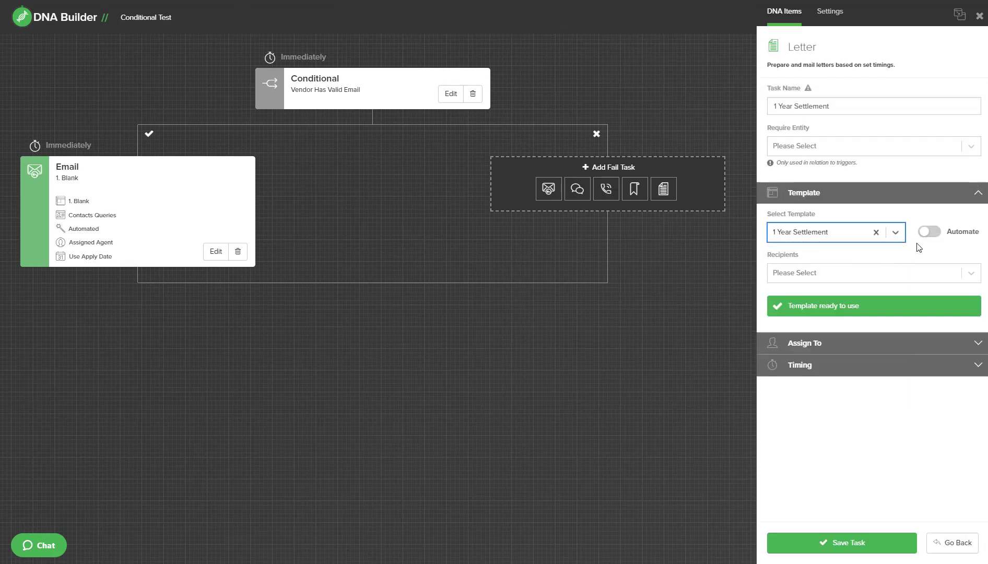
click(812, 276)
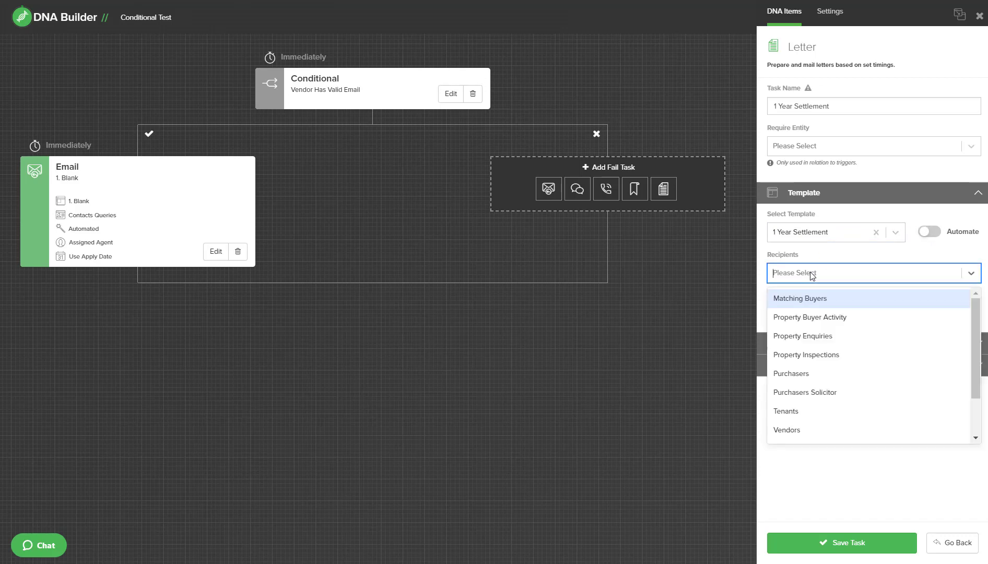
click(785, 430)
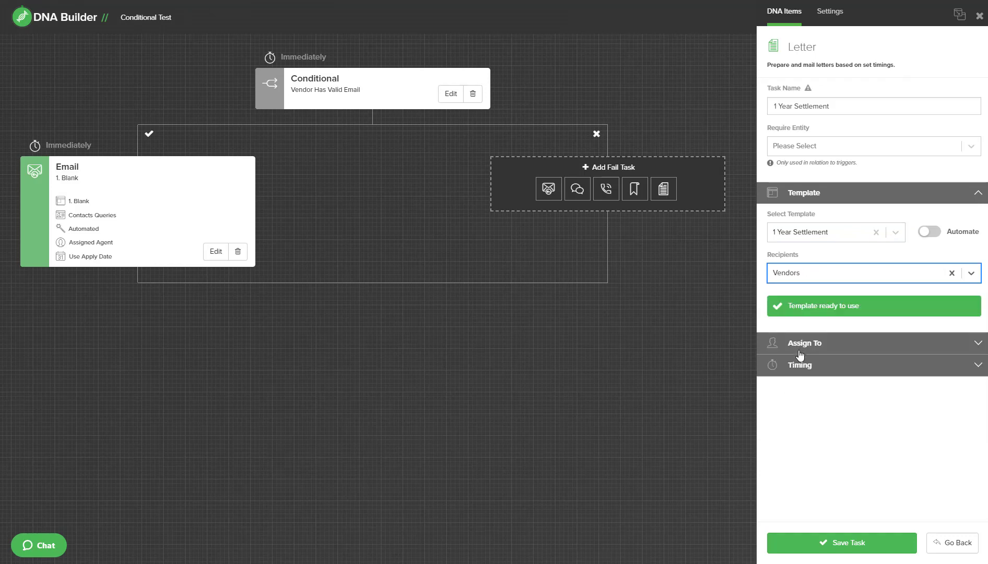
Step: Dynamically assign the letter task to the Assigned Agent and save it with immediate timing
click(797, 344)
click(786, 317)
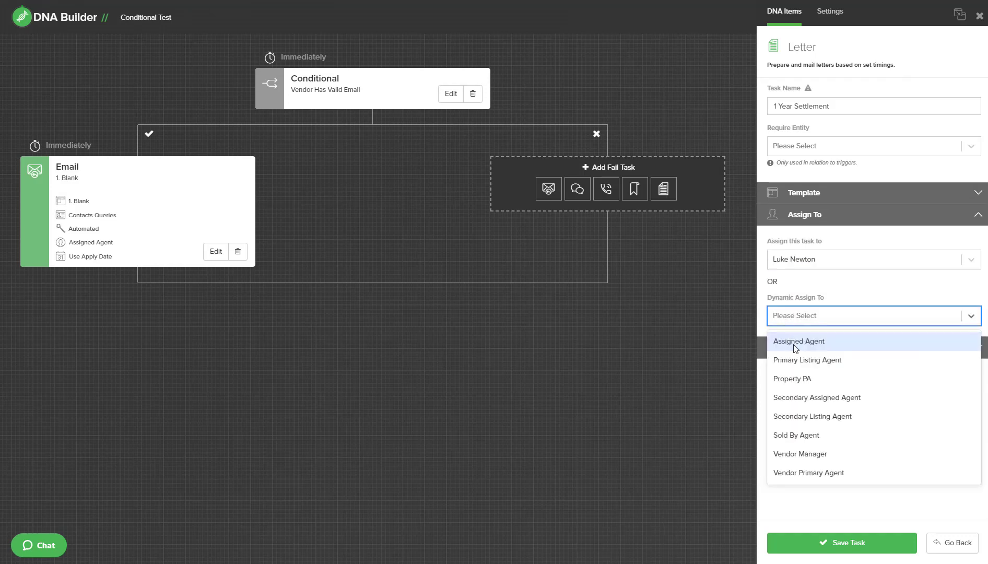
click(797, 343)
click(802, 349)
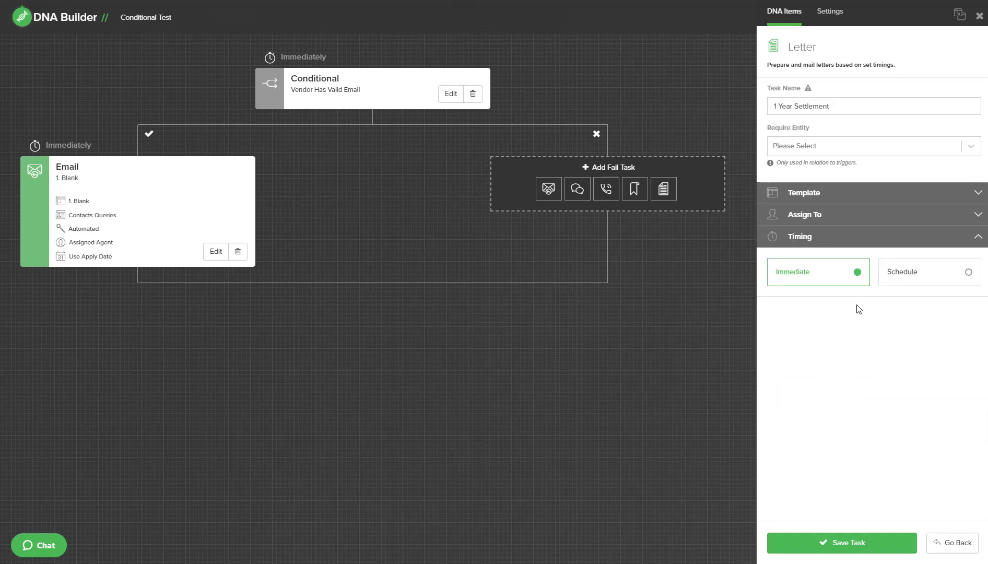
click(838, 538)
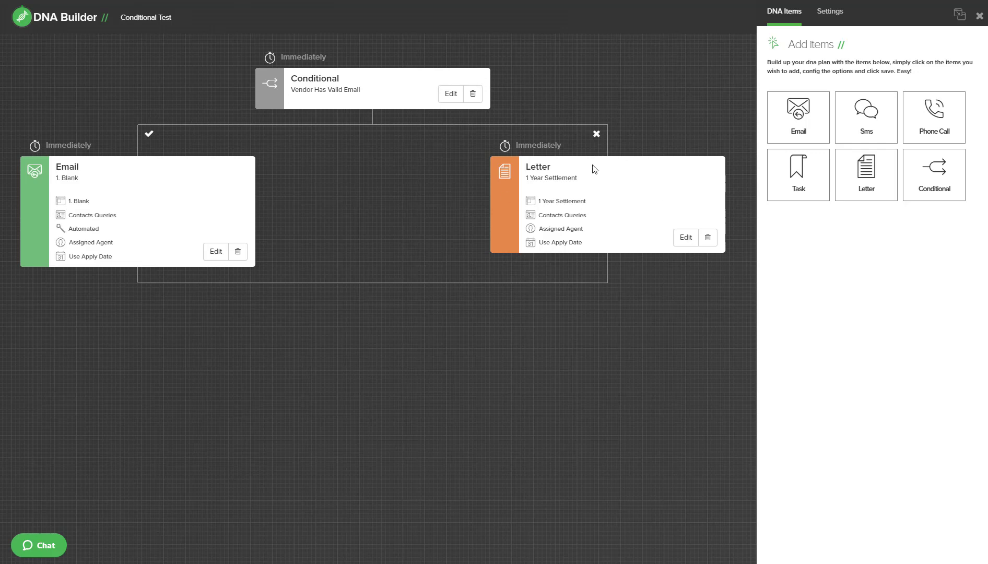
Step: Add a second conditional item with the rule "Vendor Has Valid Mobile" and save it
click(933, 180)
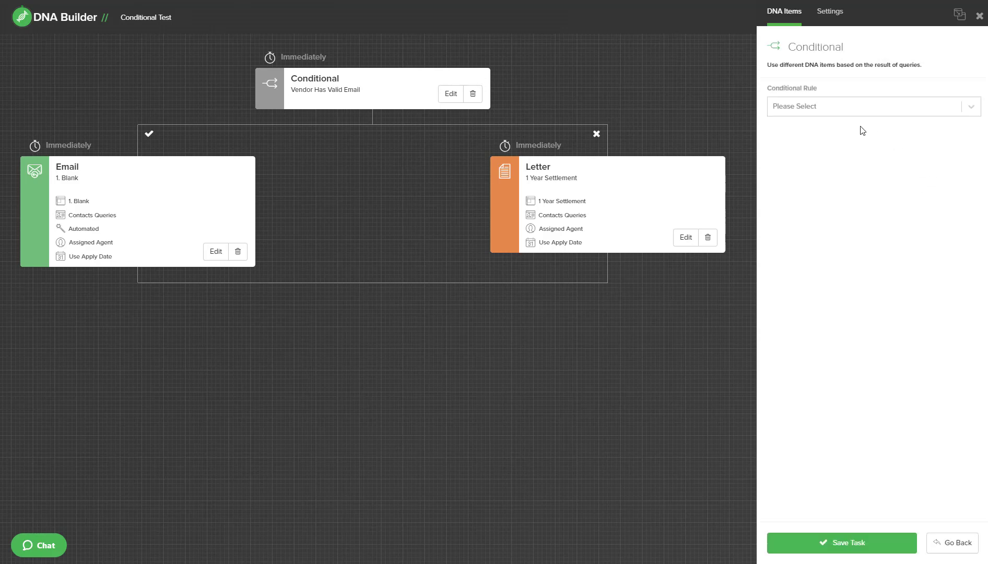
click(839, 111)
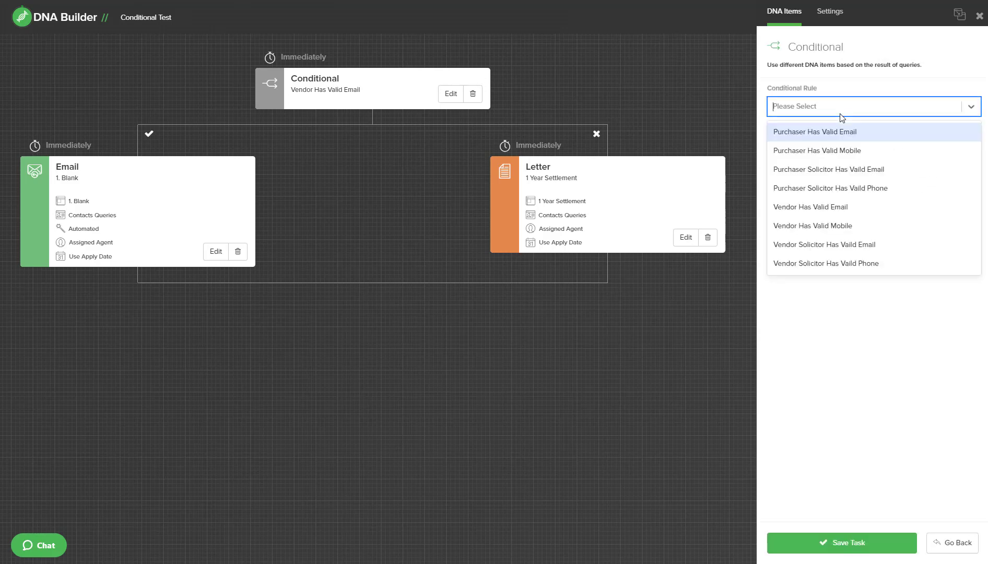
click(813, 224)
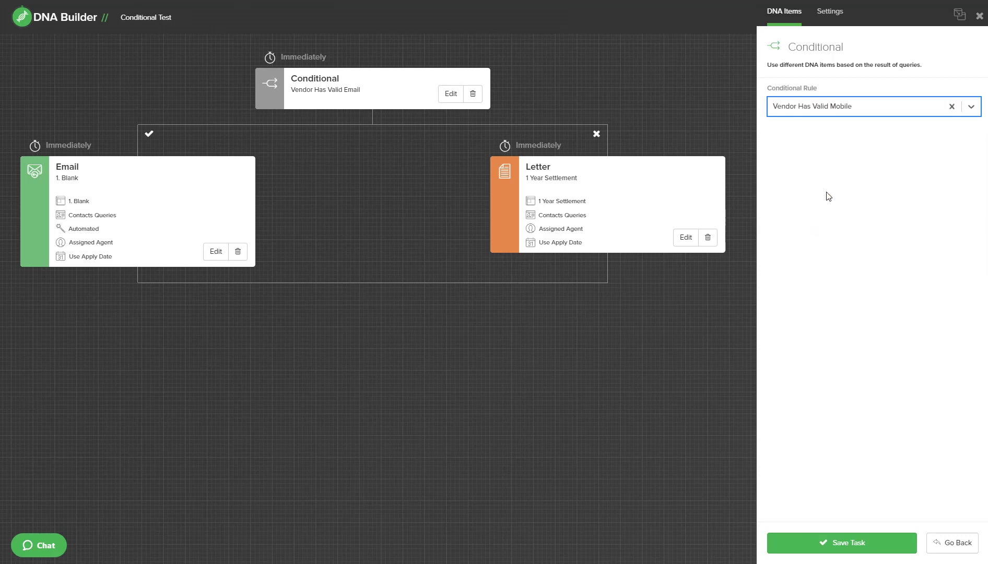
click(838, 543)
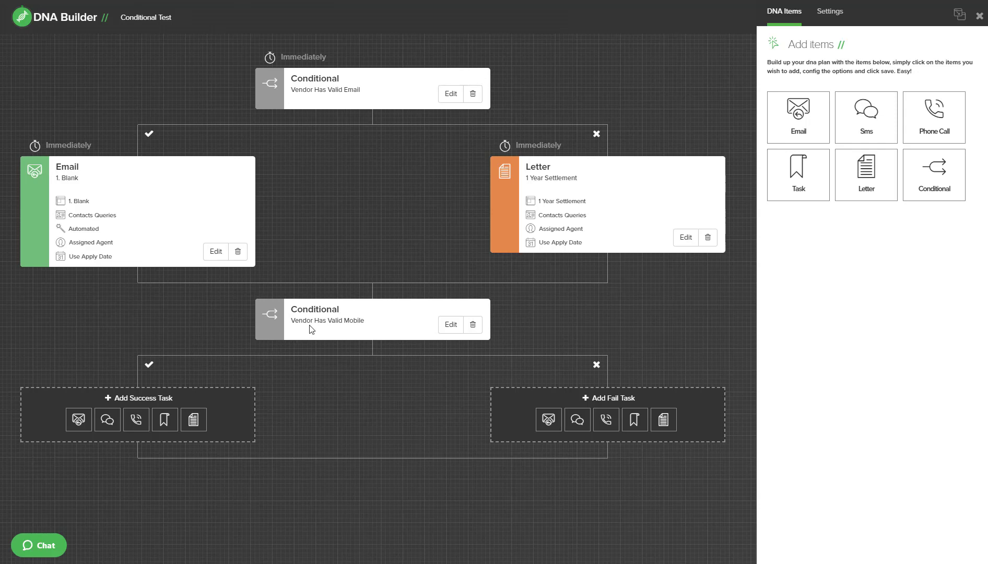
Step: Add an automated SMS success task for the valid mobile conditional, using the "1. Blank" template with Vendors as recipients
click(108, 421)
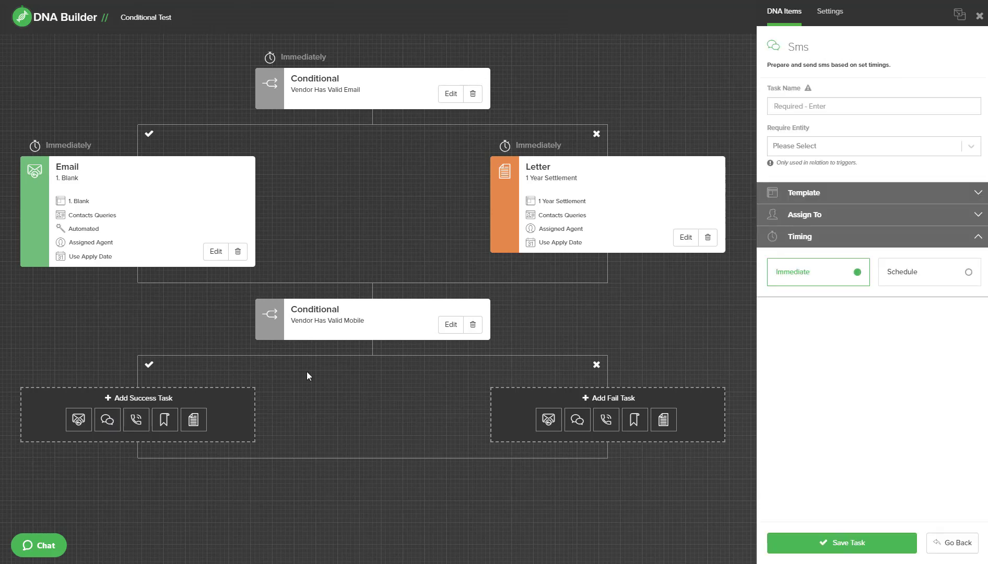
click(794, 201)
click(814, 232)
click(806, 254)
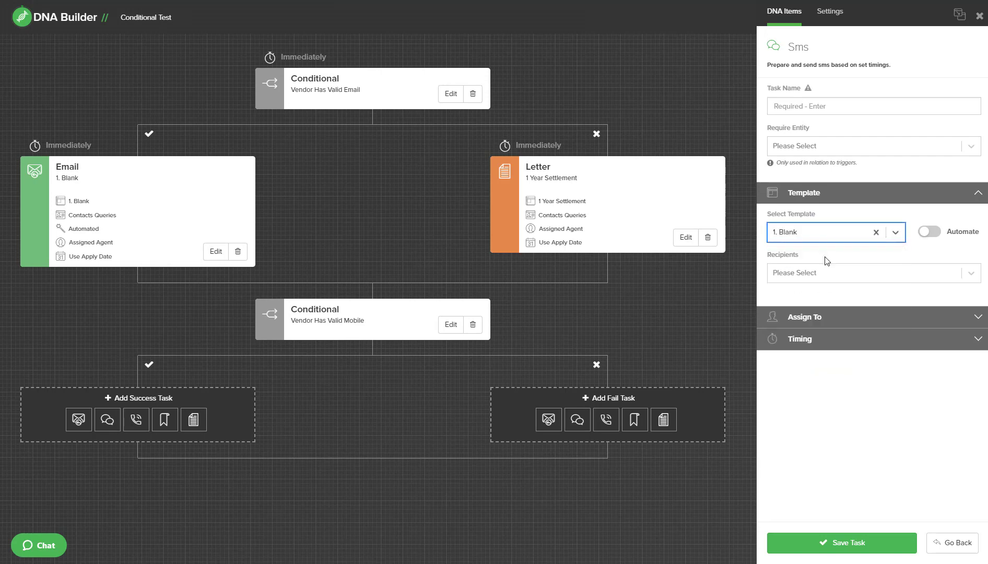
click(929, 231)
click(833, 273)
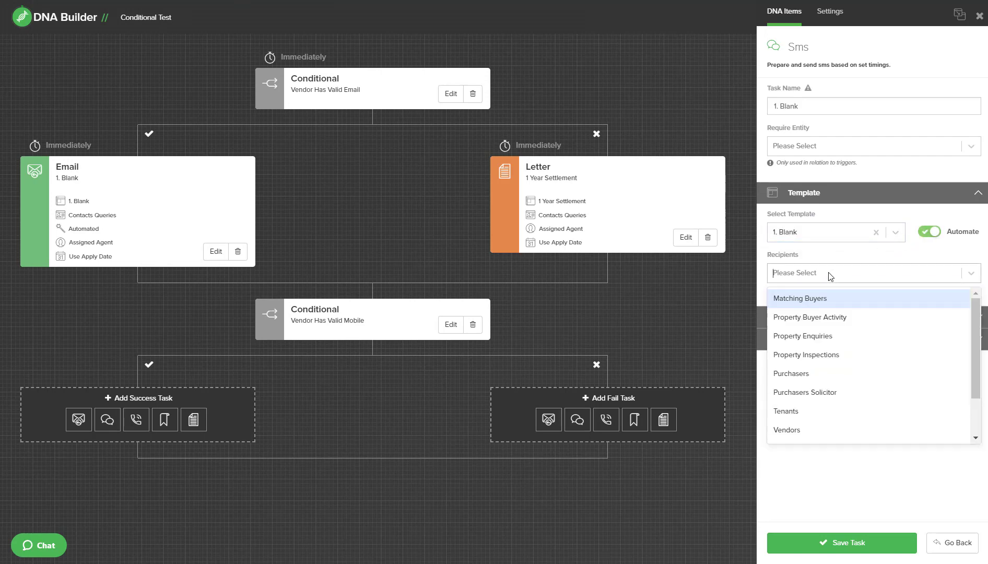
click(798, 429)
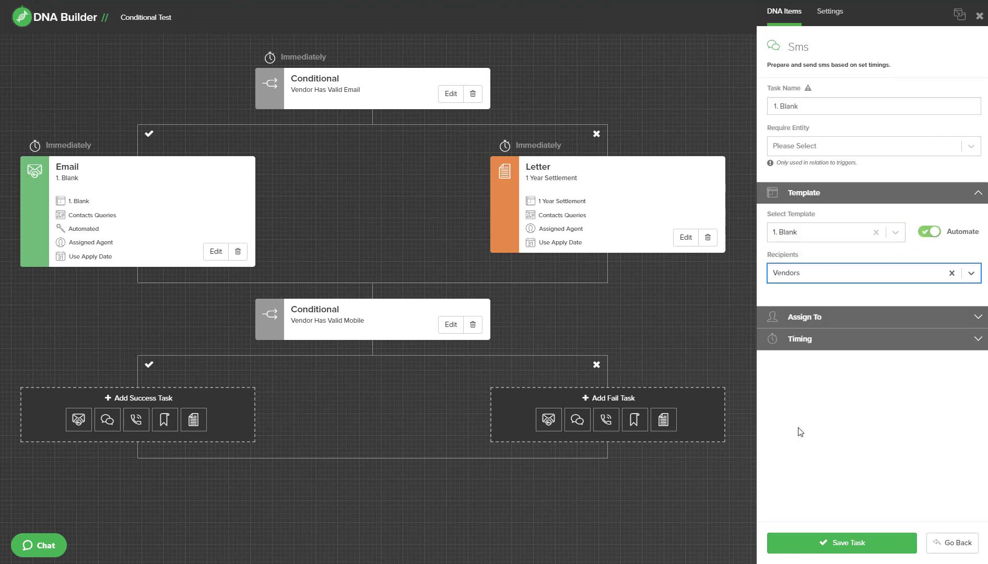
Step: Dynamically assign the SMS task to the Assigned Agent
click(811, 322)
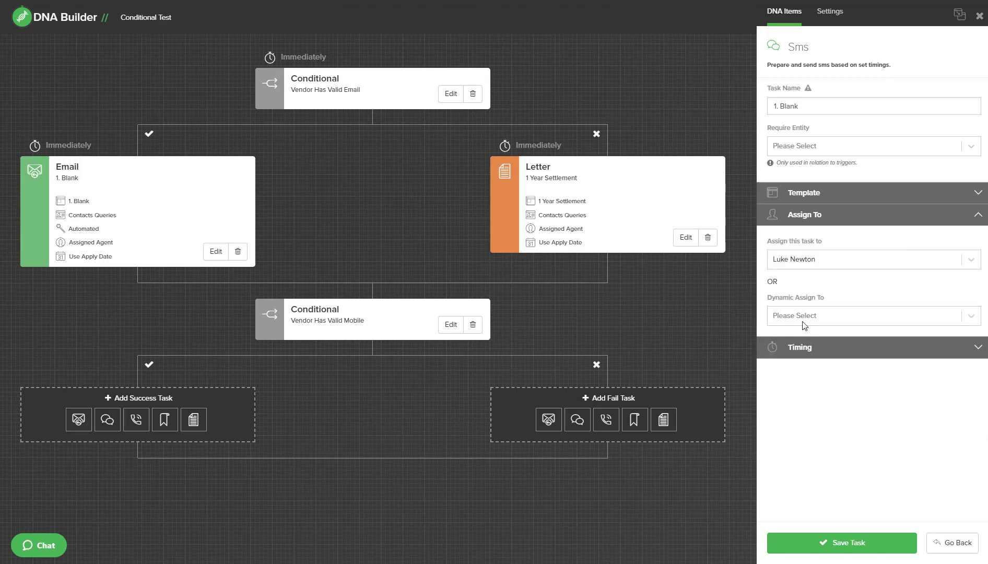
click(804, 324)
click(802, 342)
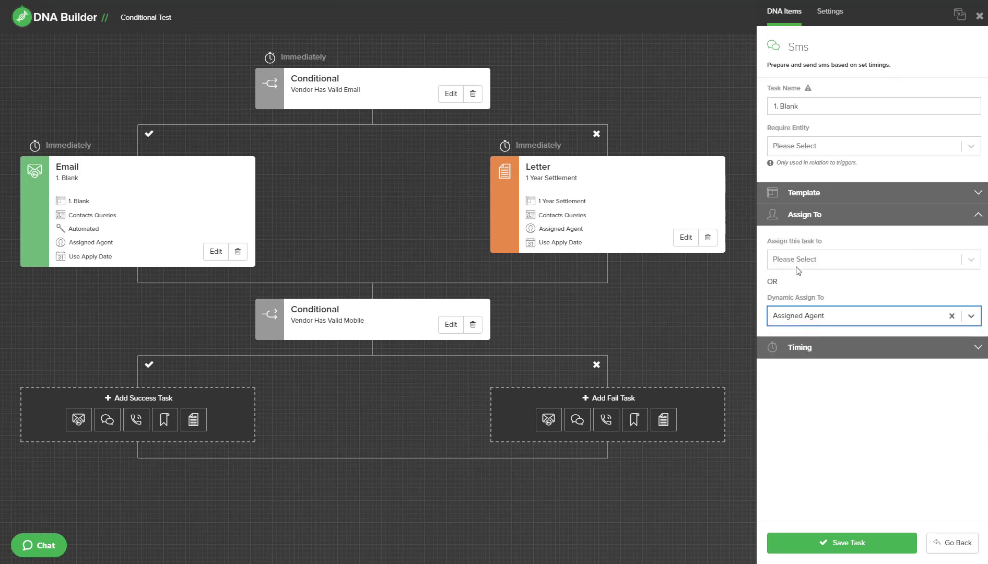
Step: Schedule the SMS task for 1 day after the Application Date and save it
click(858, 347)
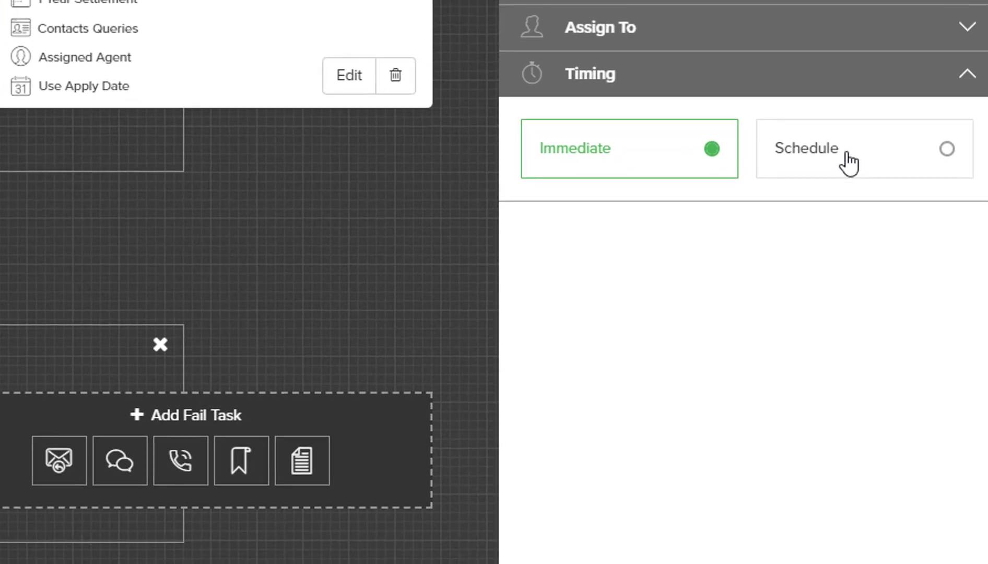
click(848, 163)
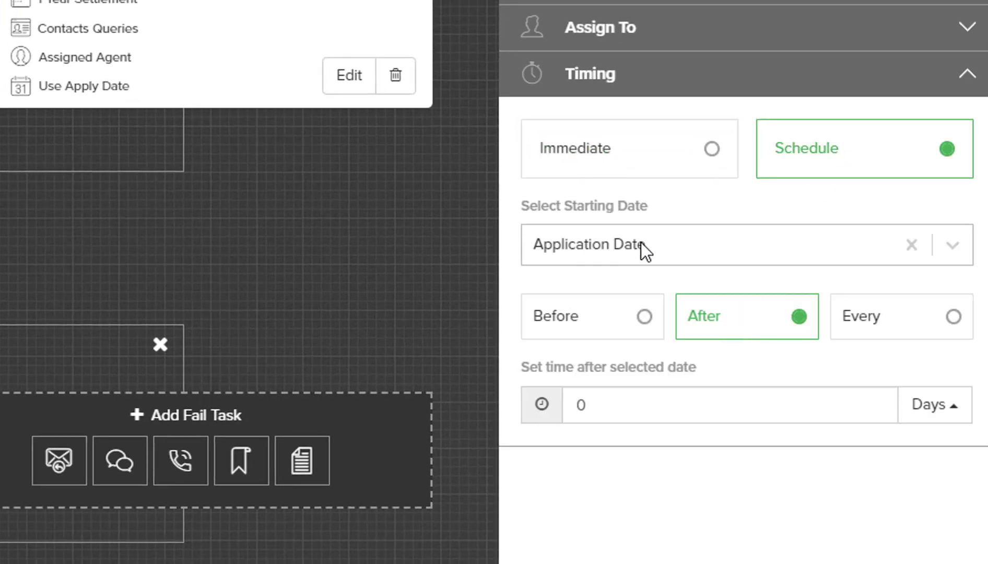
drag(624, 397, 497, 403)
text(1)
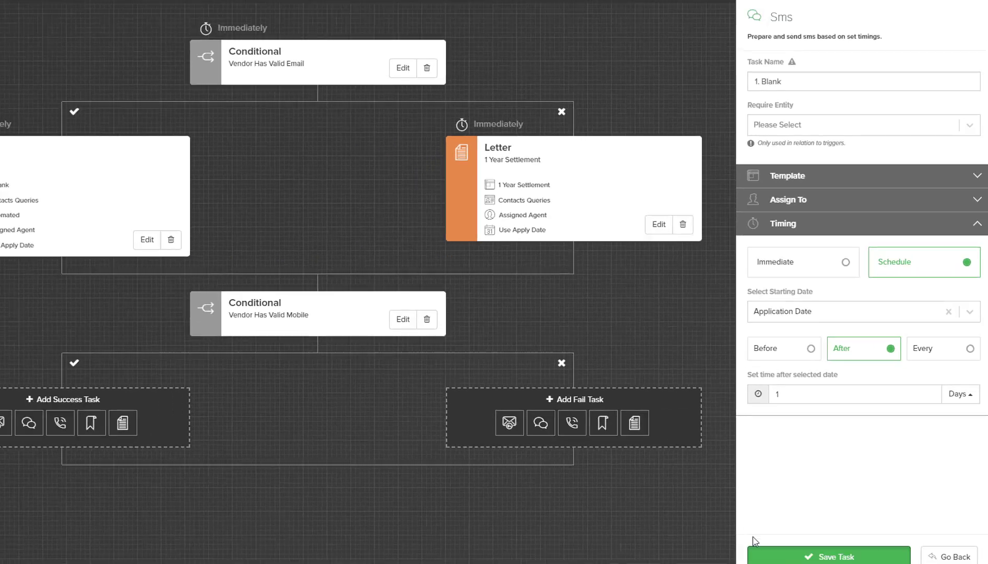
click(752, 540)
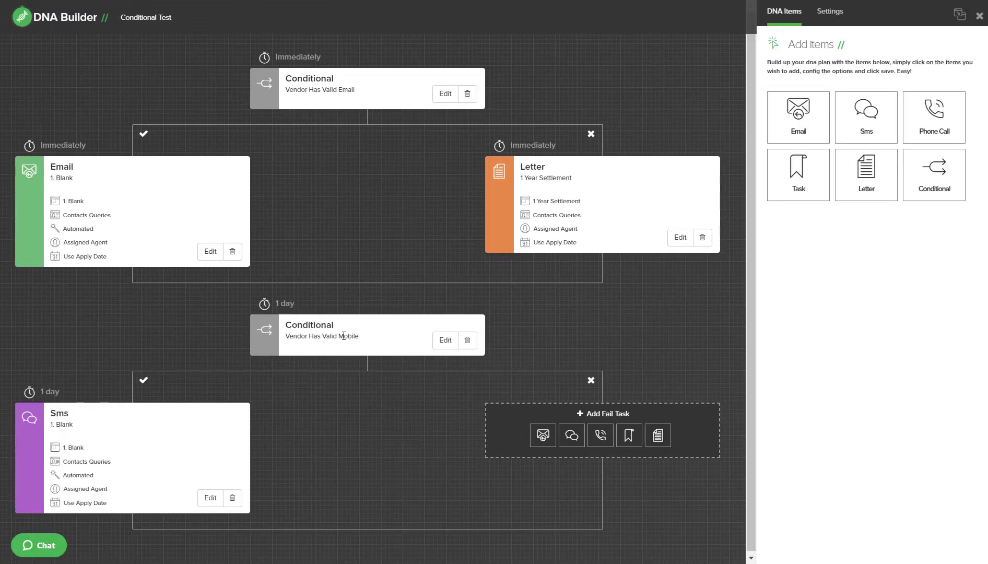
Step: Add a phone call fail task for the valid mobile conditional, using the "Test Script" template with Vendors as recipients
click(601, 435)
click(815, 196)
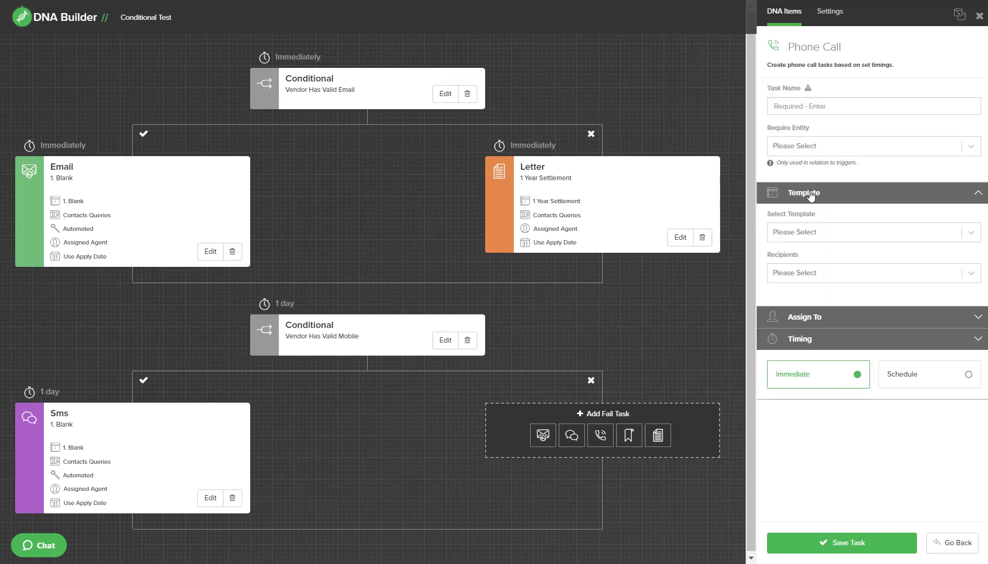
click(820, 231)
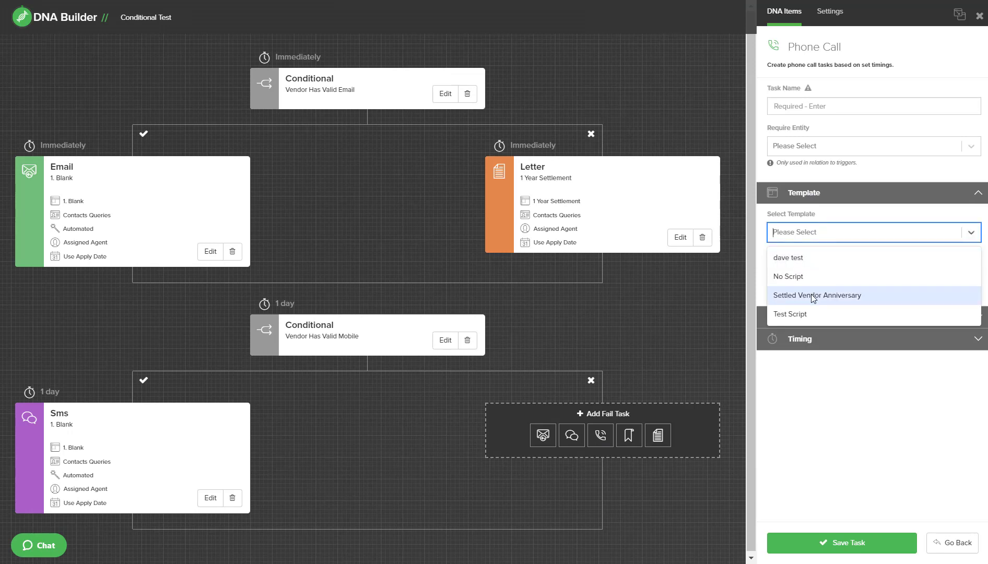
click(808, 314)
click(826, 279)
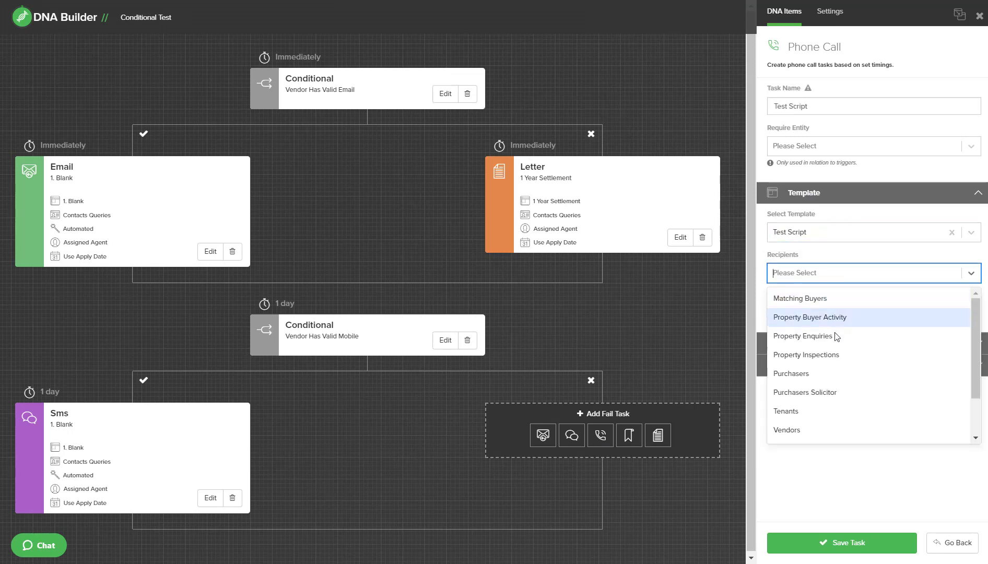
click(800, 426)
Step: Dynamically assign the phone call task to the Assigned Agent
click(844, 344)
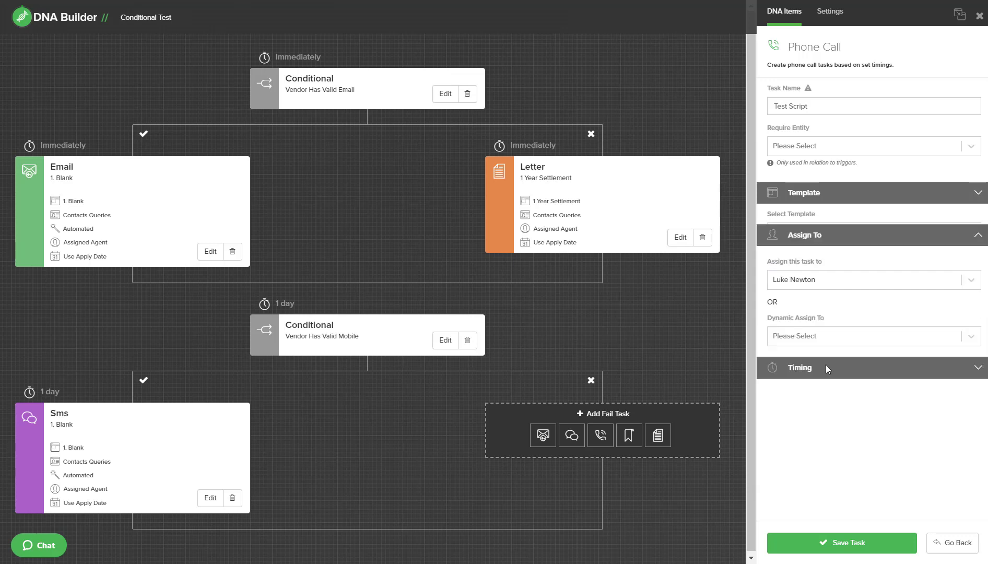
click(800, 321)
click(801, 344)
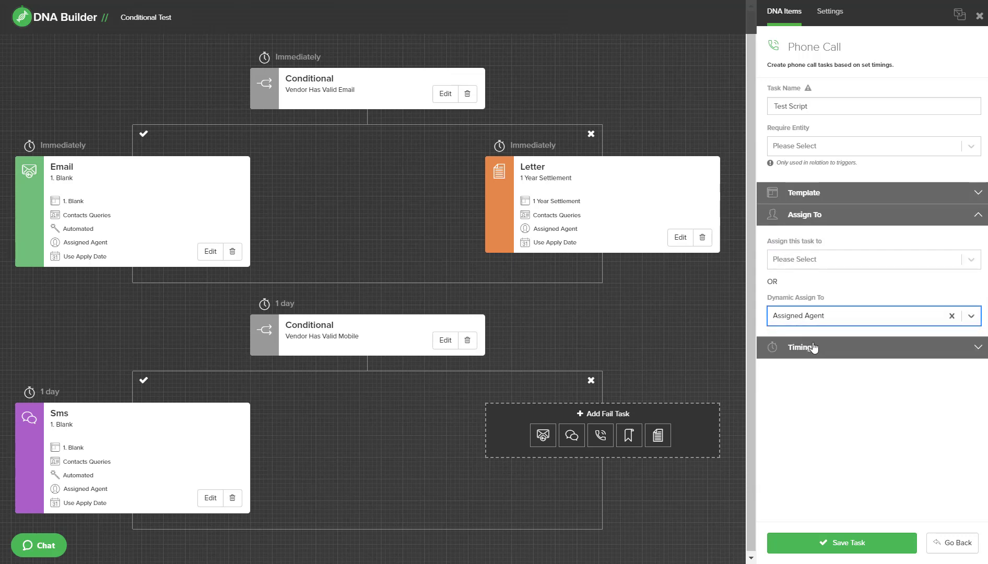
Step: Schedule the phone call task for 1 day after the Application Date and save it
click(816, 347)
click(893, 283)
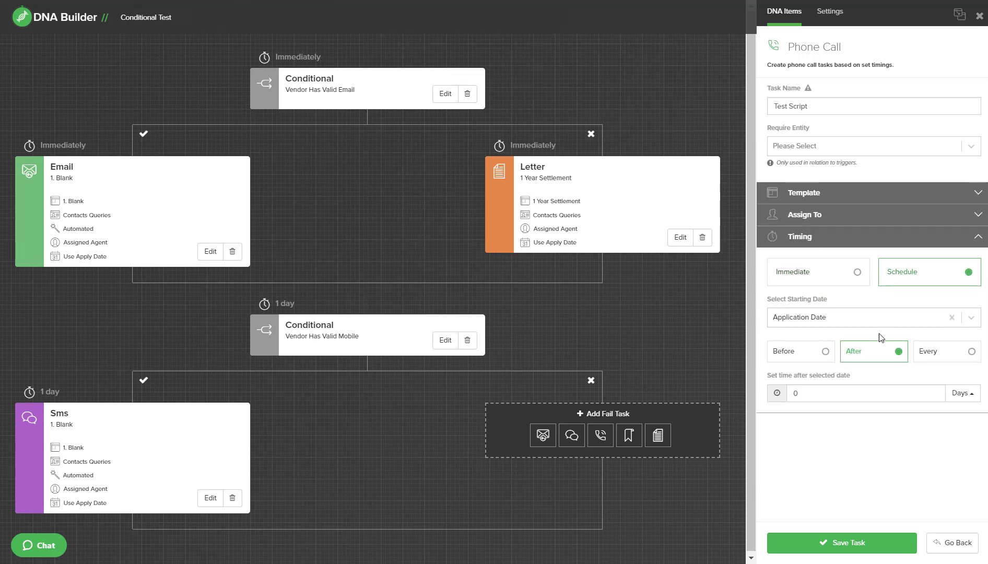
click(834, 543)
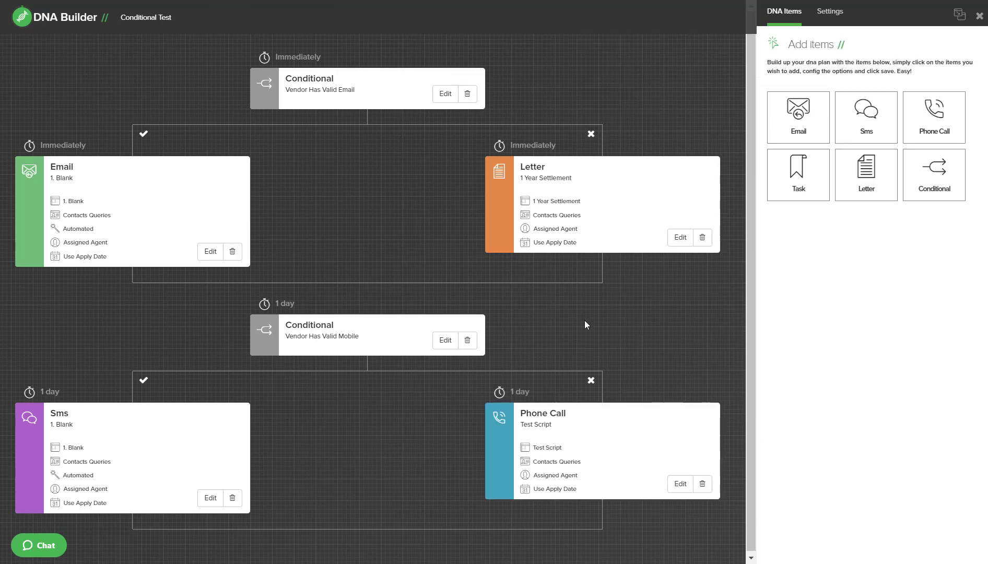